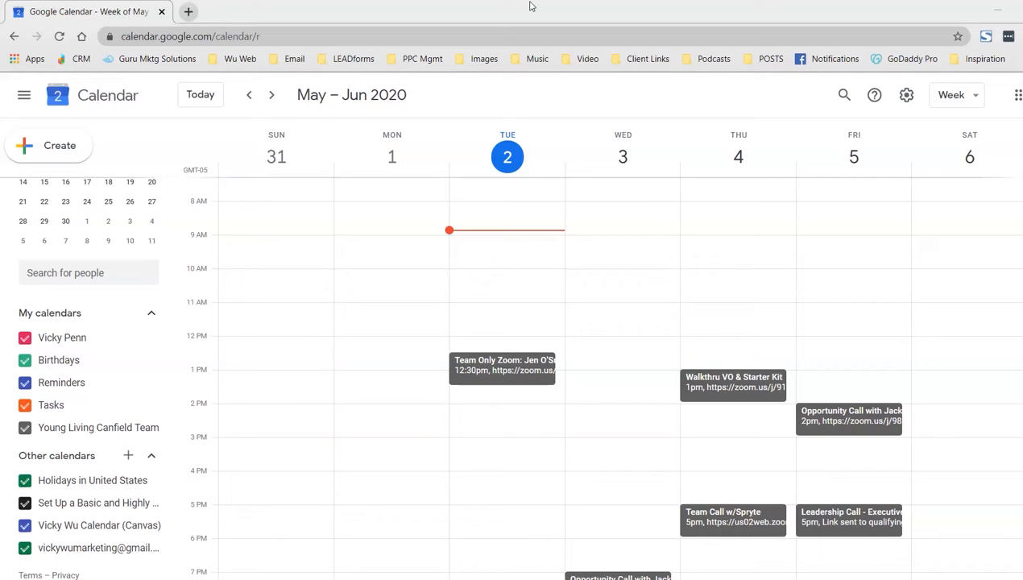
Step: Open yahoo.com in a new browser tab
key(ctrl+t)
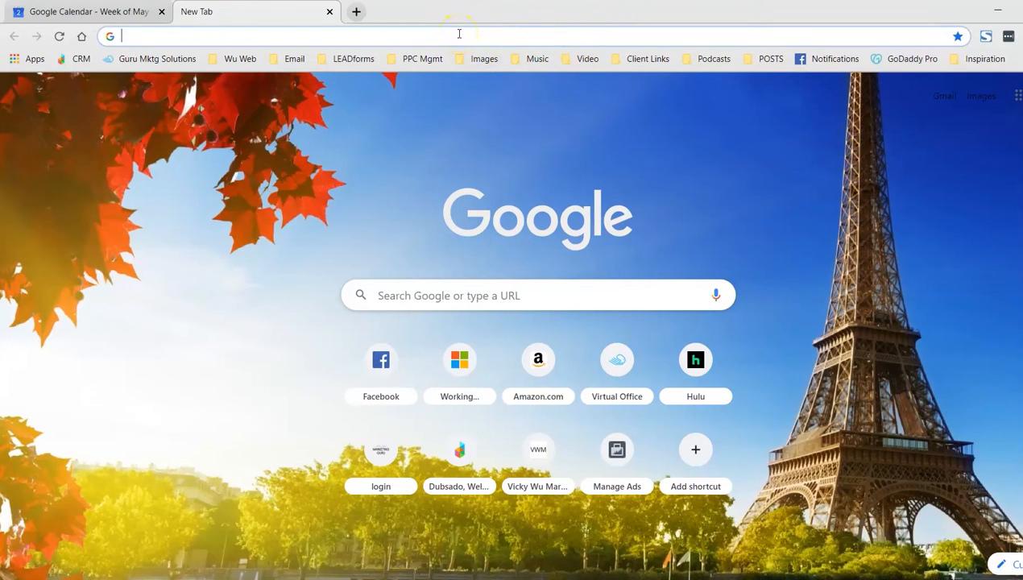
text(yahoo.com)
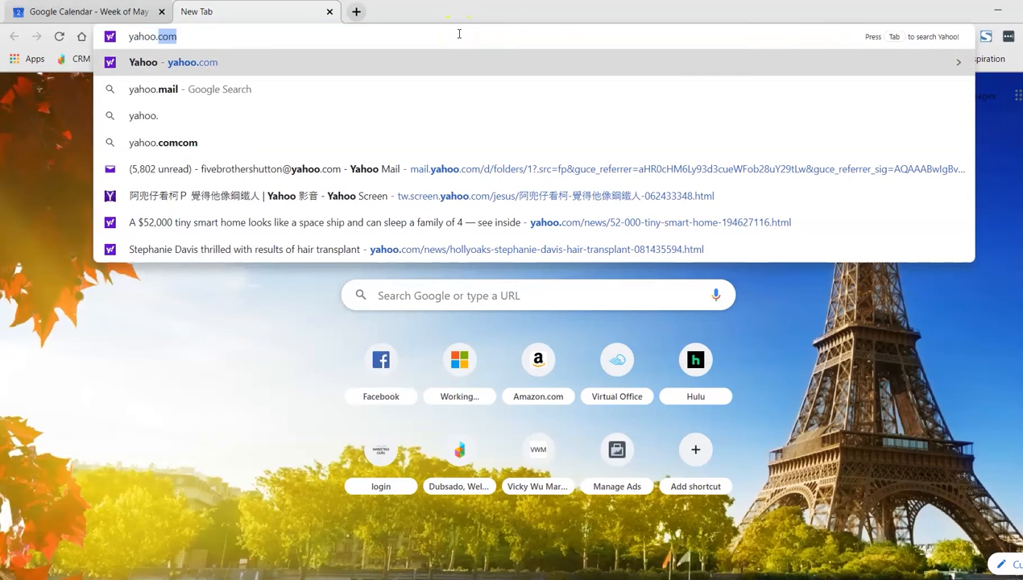
key(Return)
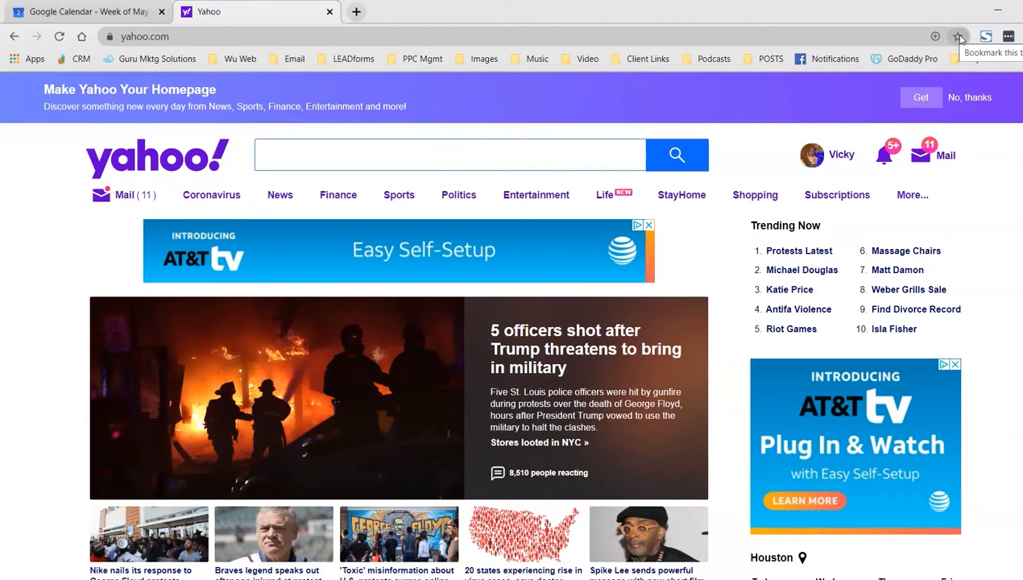
Step: Bookmark the Yahoo page under the name Yahoo in the YoungLiving folder
click(959, 37)
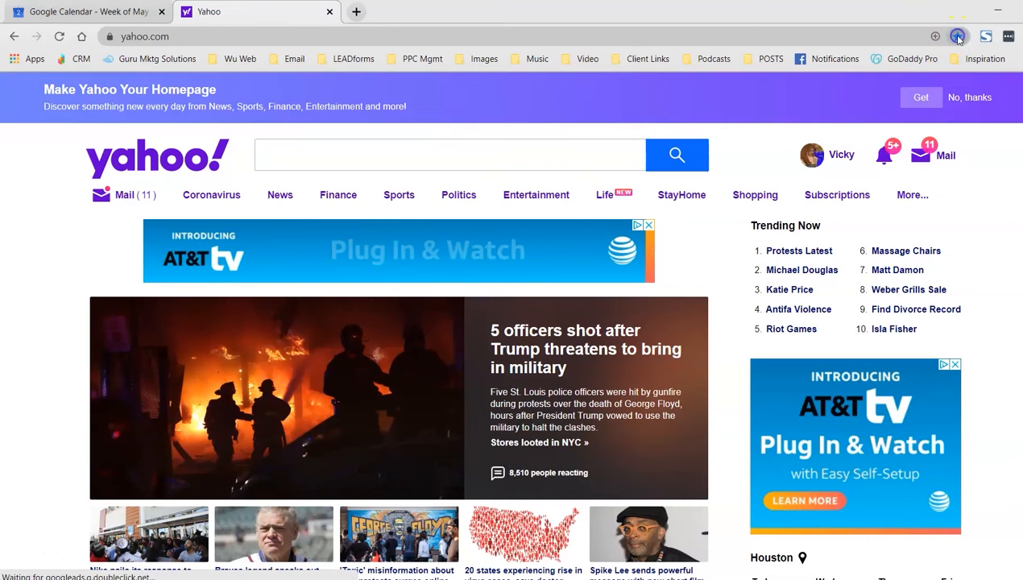
click(959, 37)
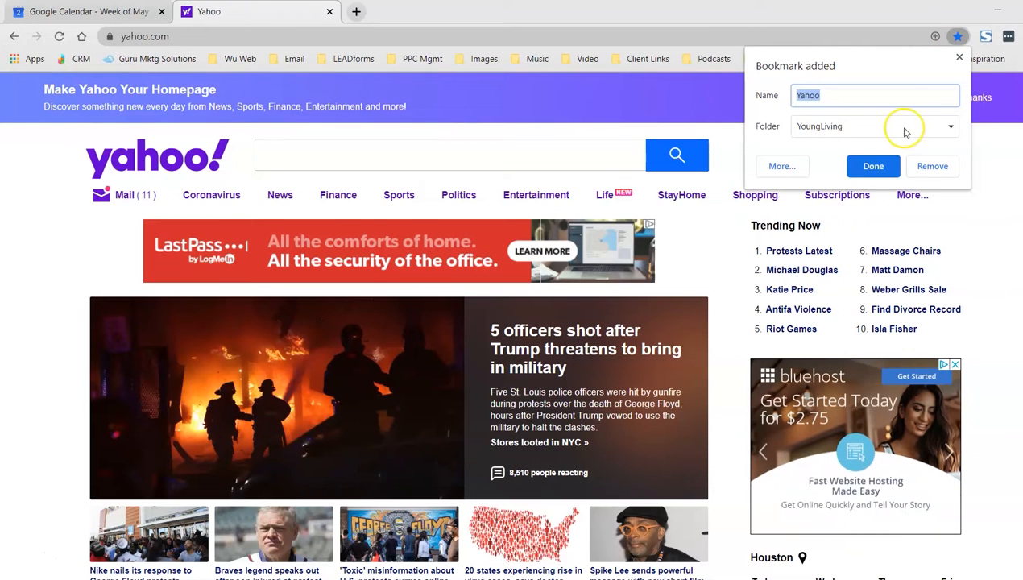
click(858, 165)
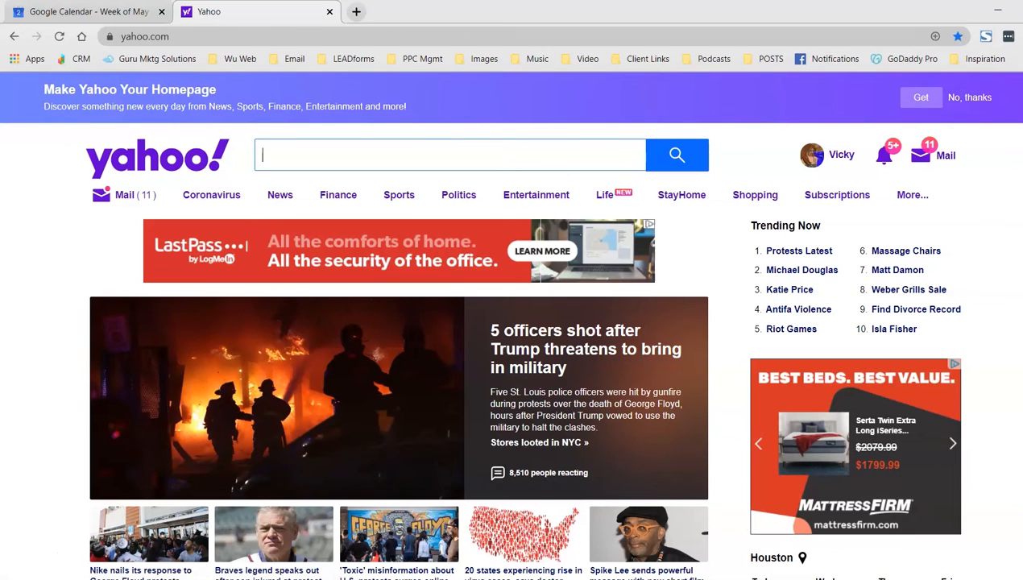
Step: Open all bookmarks in the YoungLiving folder at once in separate tabs
click(1015, 59)
mouse_move(821, 469)
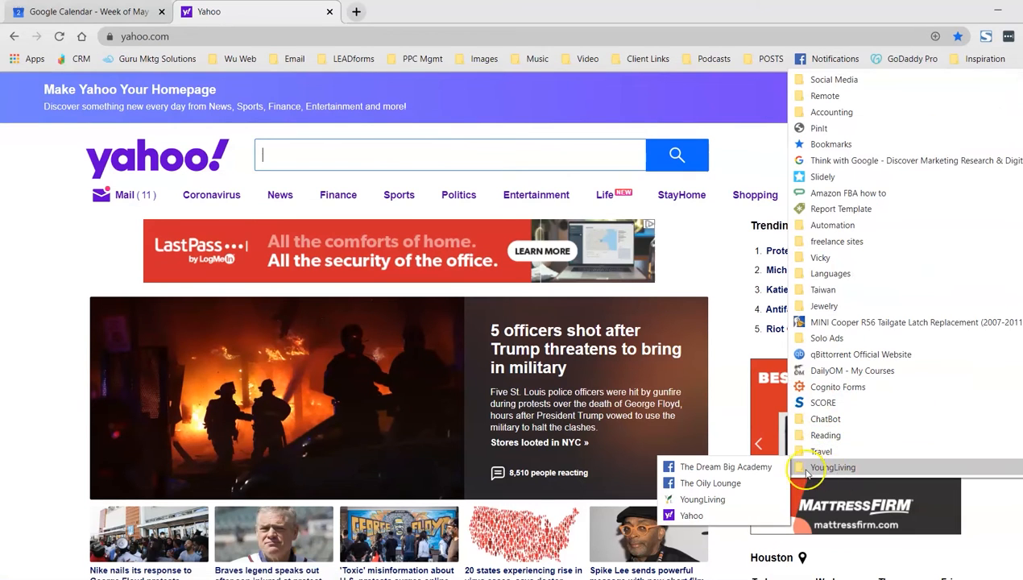
right_click(822, 469)
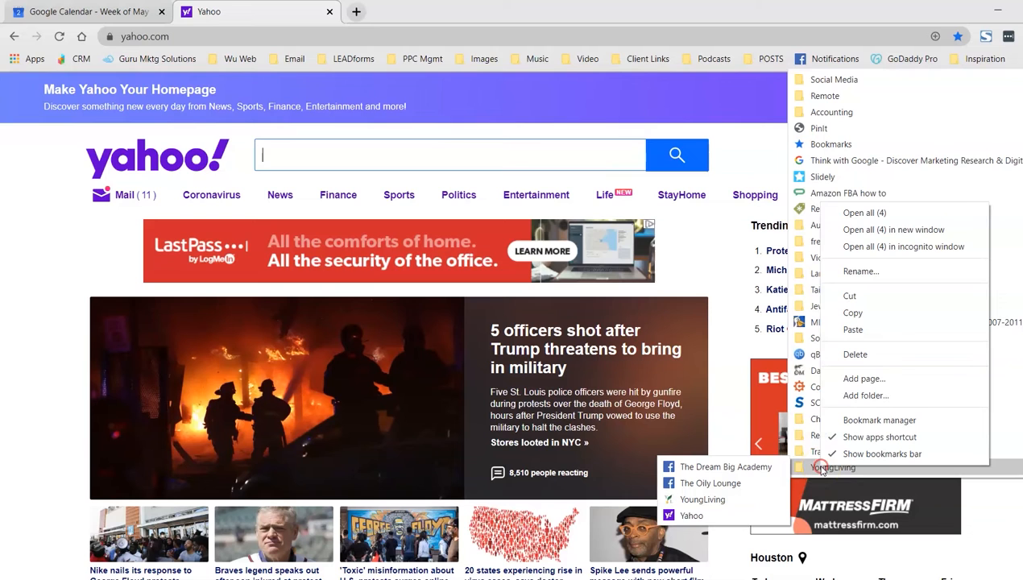
click(864, 213)
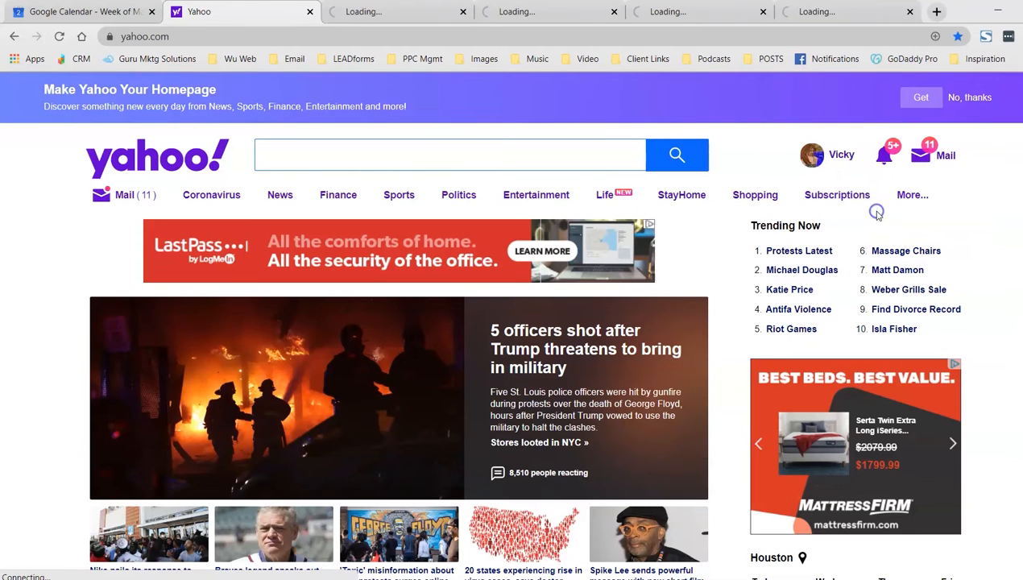
Step: View each of the newly opened YoungLiving tabs and close the duplicate Yahoo tab at the end
click(399, 13)
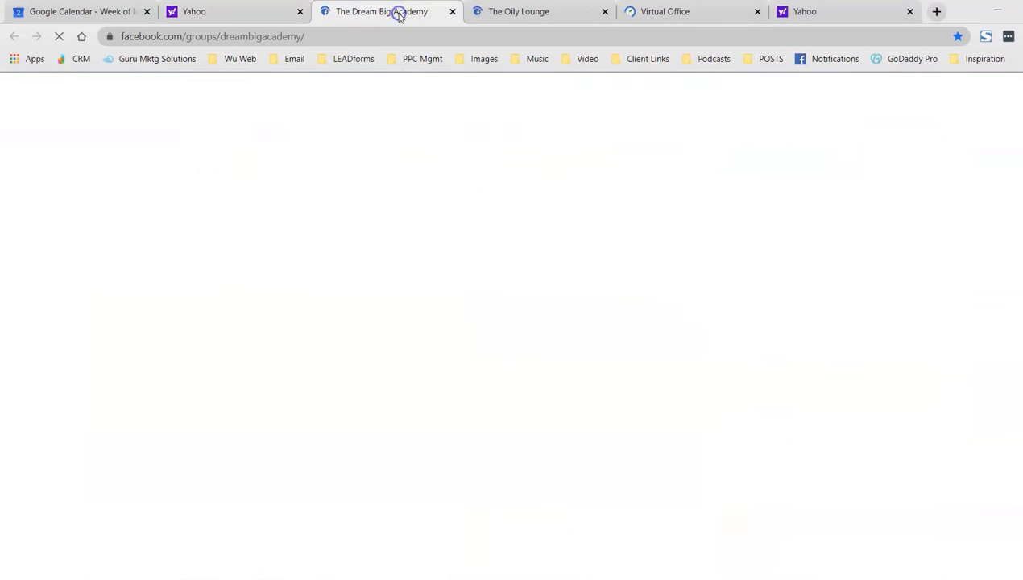
click(528, 14)
click(684, 13)
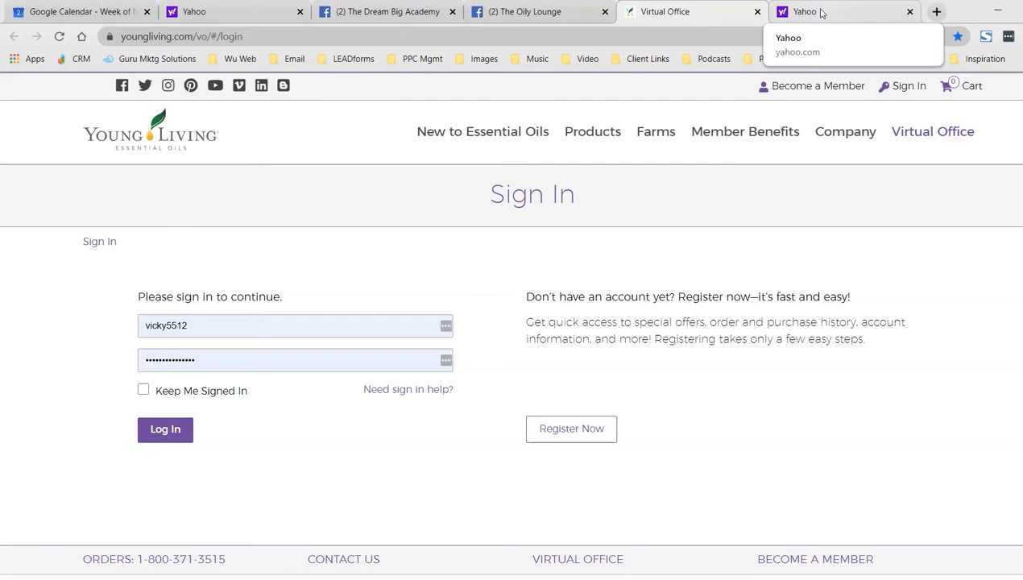
click(821, 12)
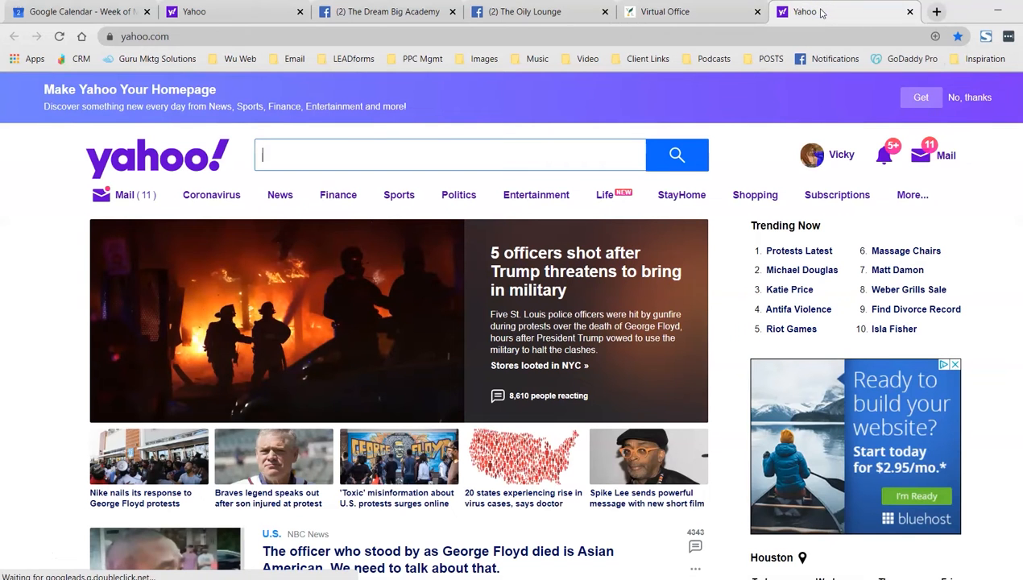
click(910, 12)
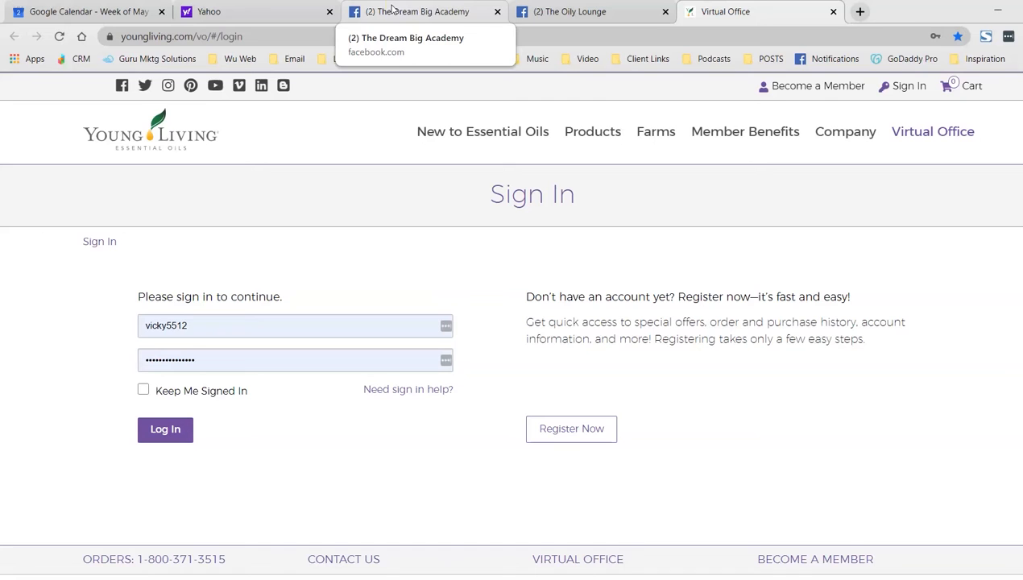
Step: Open all bookmarks in the Tuesday subfolder of the POSTS bookmarks folder at once
click(768, 61)
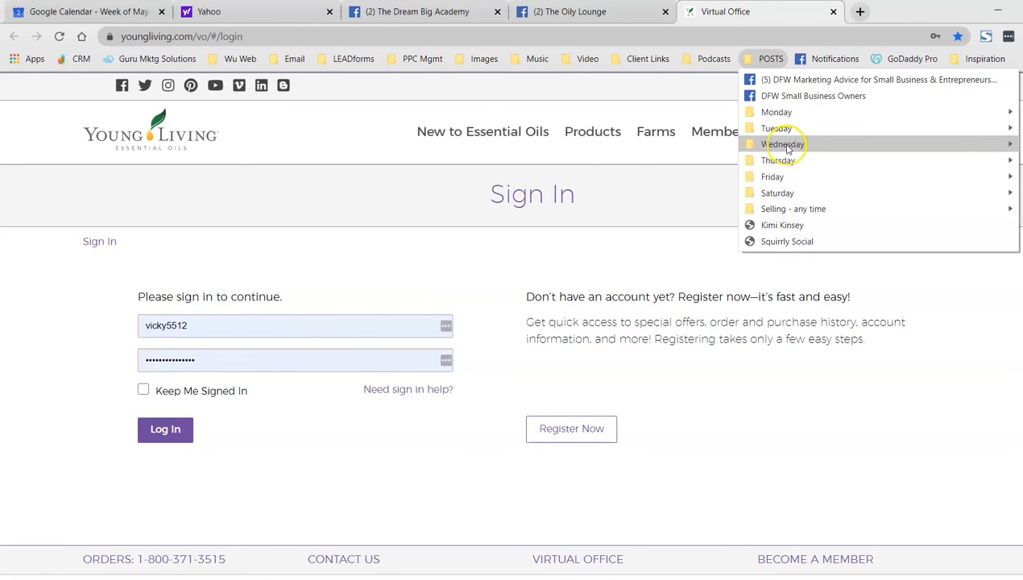
mouse_move(788, 149)
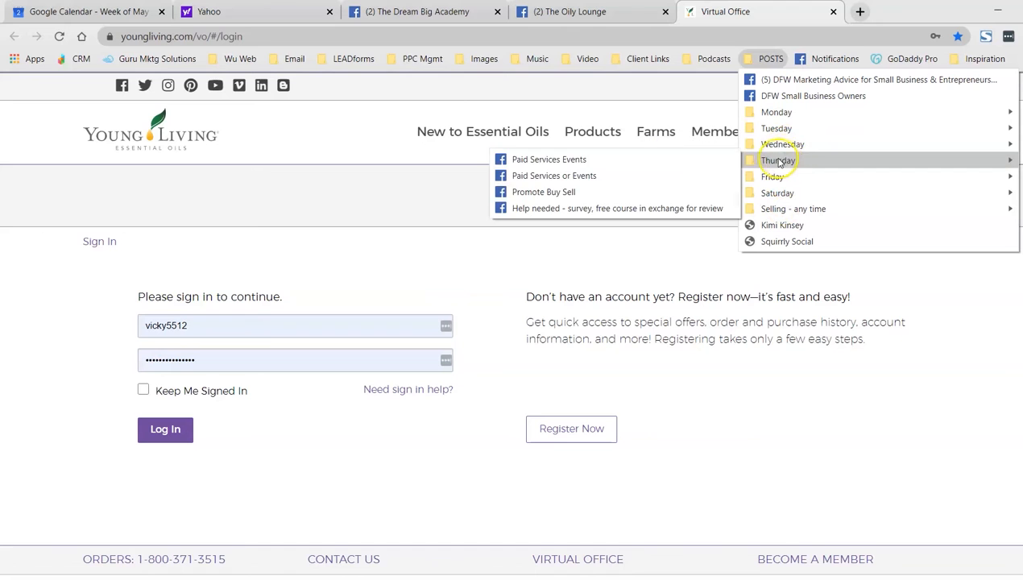
mouse_move(767, 134)
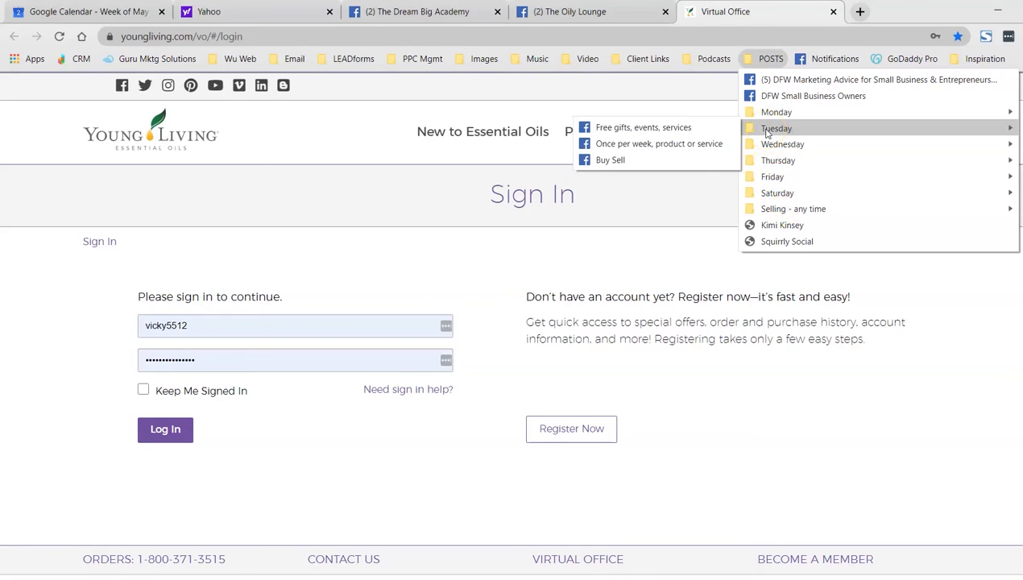
right_click(767, 134)
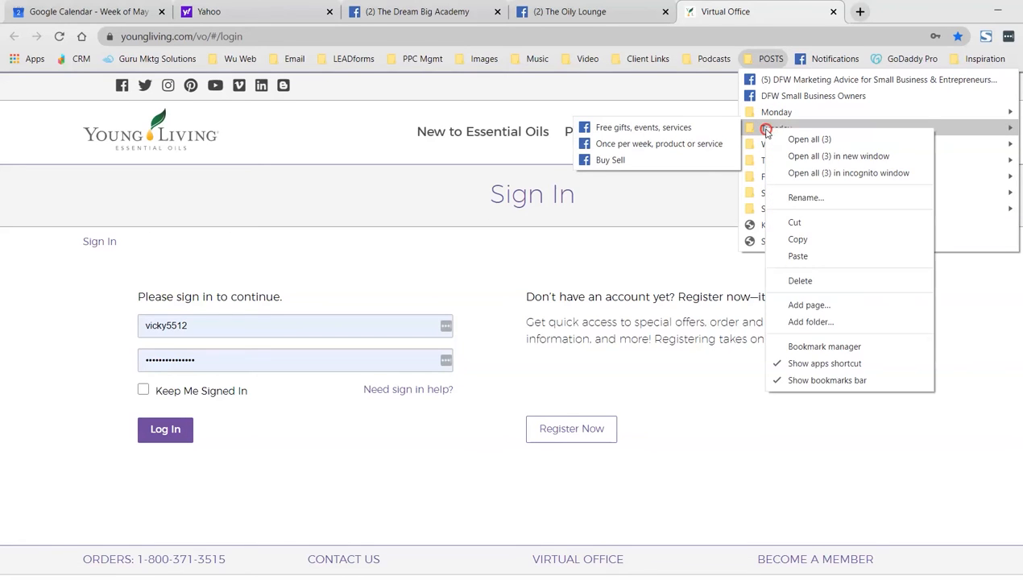
click(781, 141)
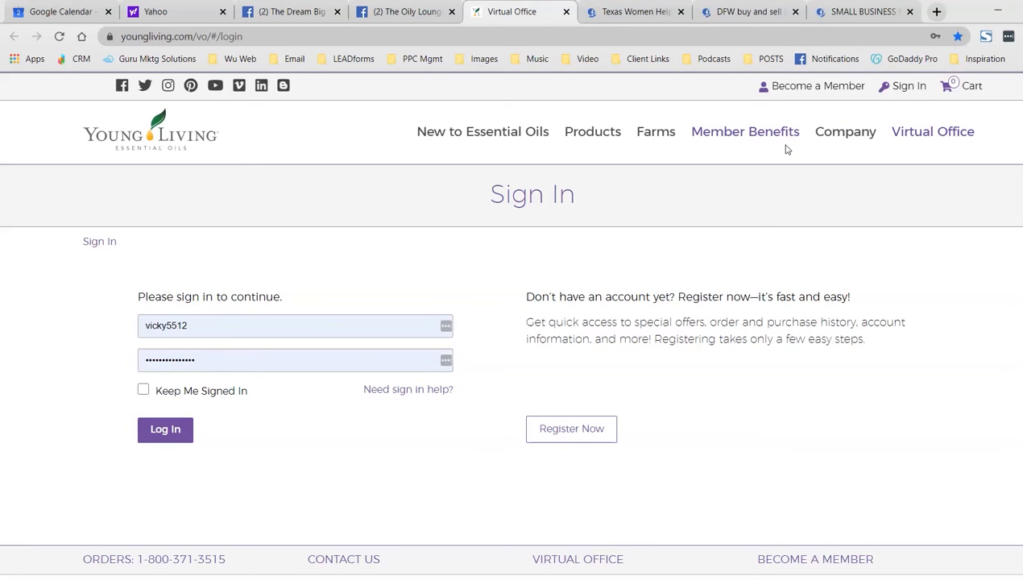
Step: Close the three Facebook group tabs opened from the Tuesday folder
click(682, 12)
click(682, 12)
click(681, 12)
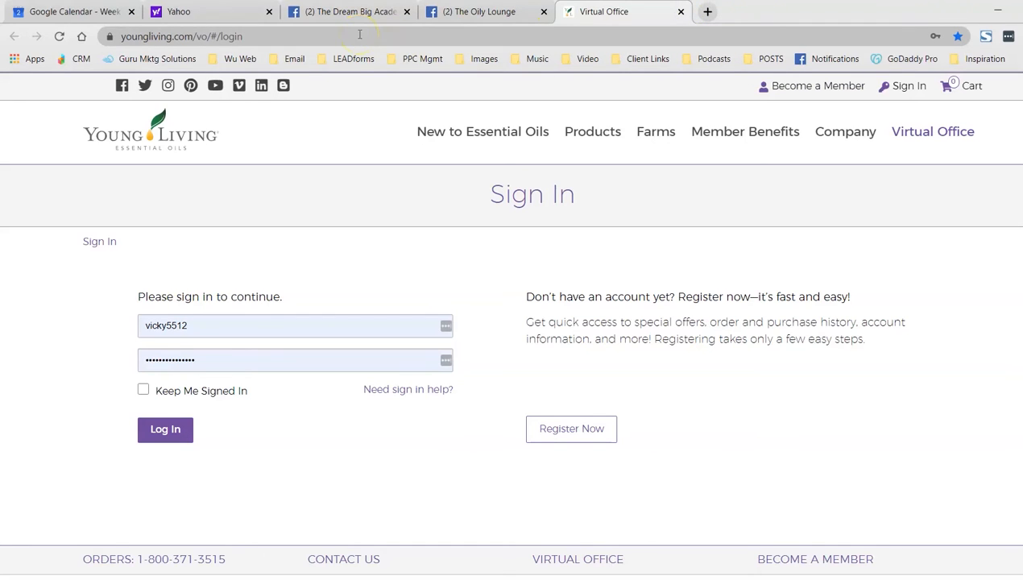
Step: Look through the nested subfolders of the SEO folder inside the Wu Web bookmarks folder
click(236, 59)
mouse_move(268, 369)
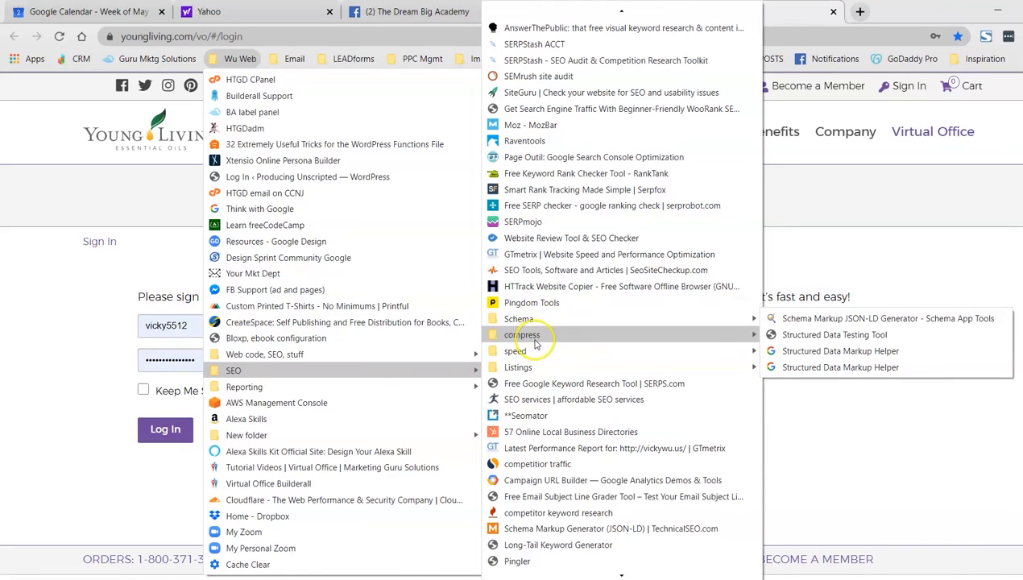
mouse_move(533, 369)
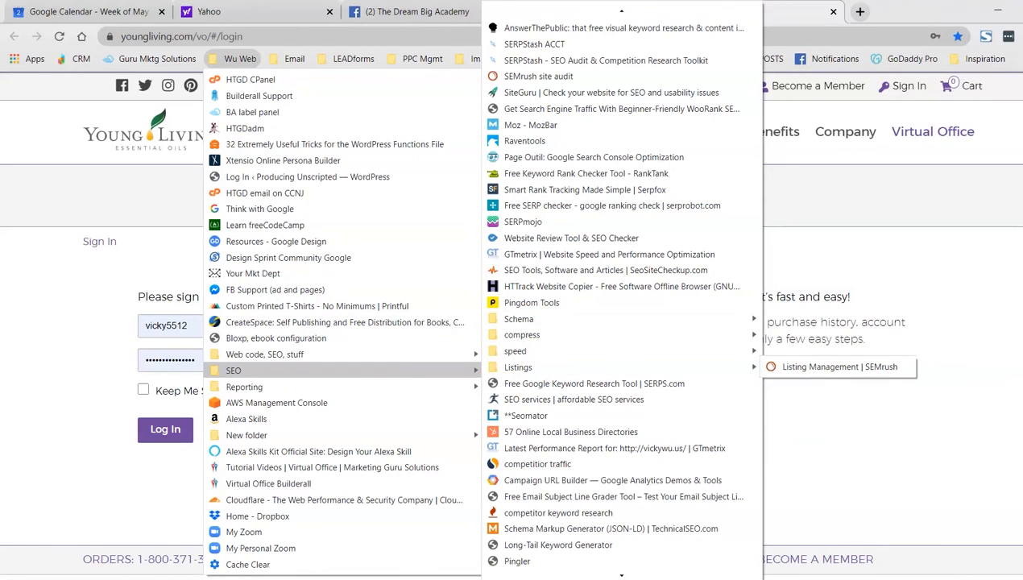
click(927, 14)
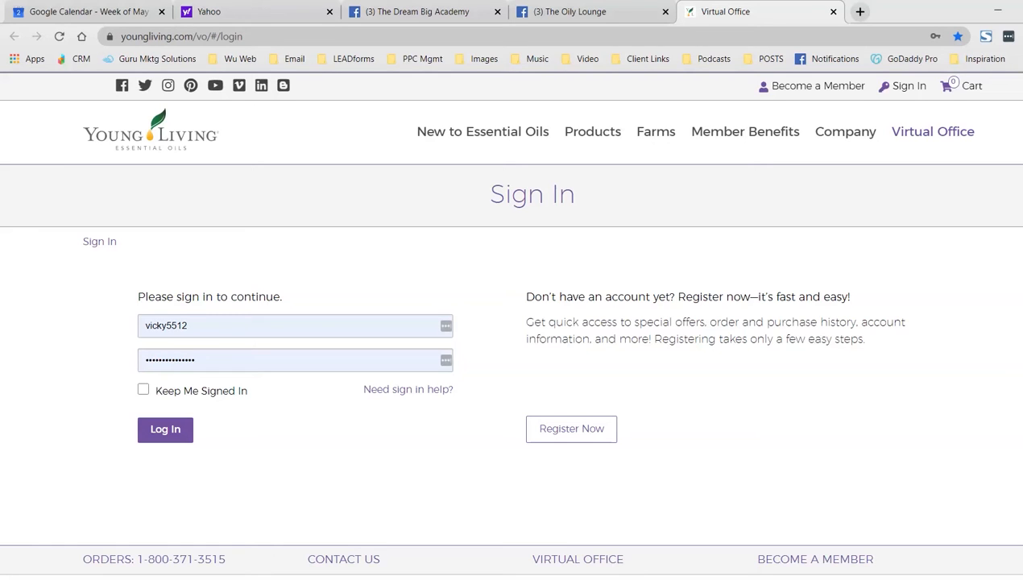
Step: Open the browser's bookmark manager
click(826, 35)
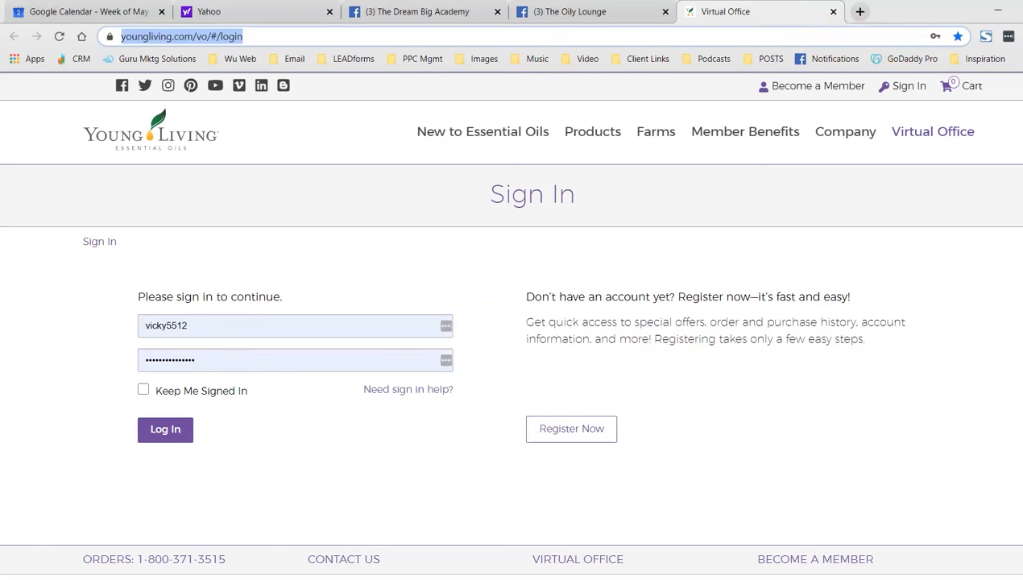
click(1008, 36)
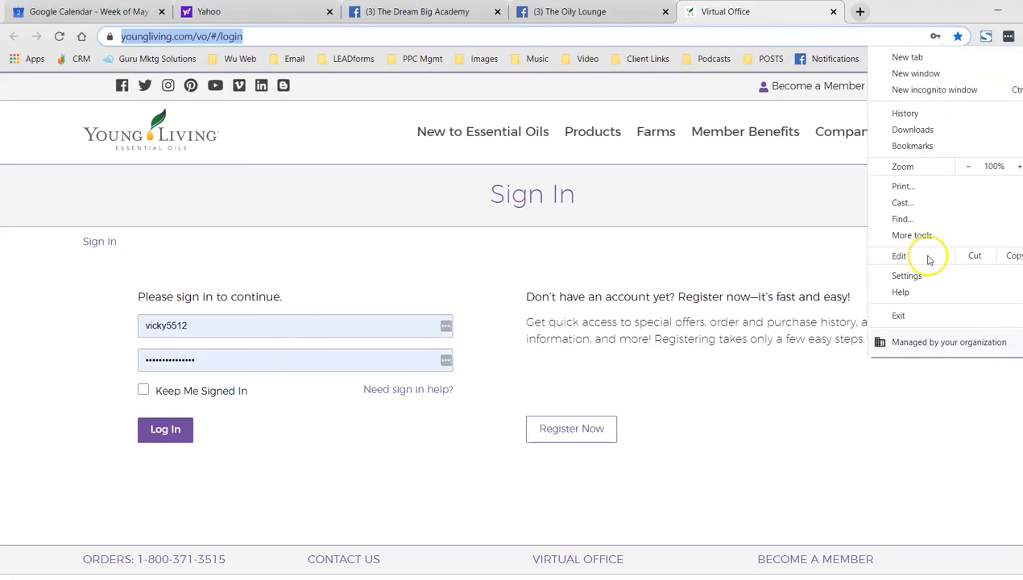
mouse_move(904, 150)
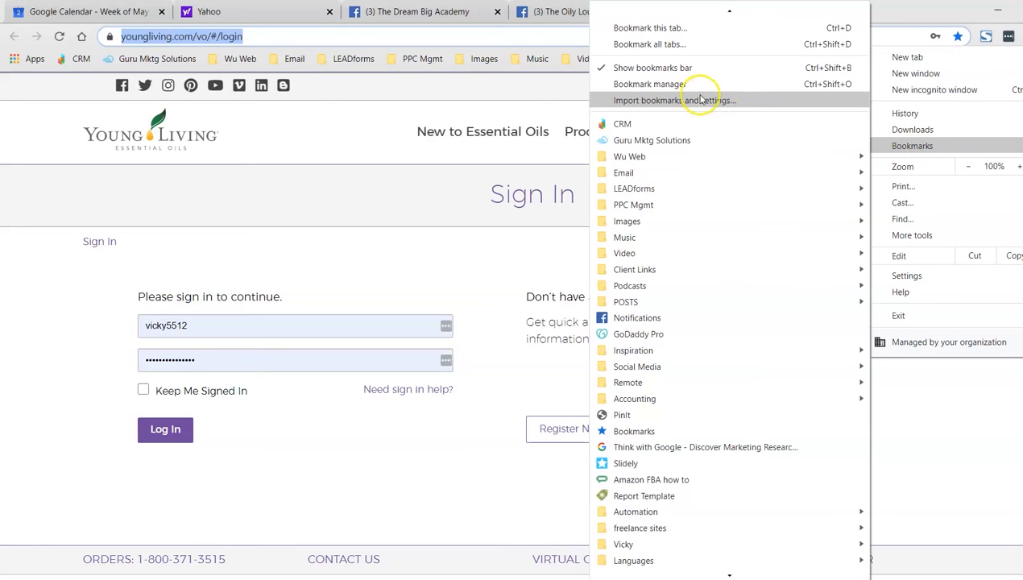
click(633, 85)
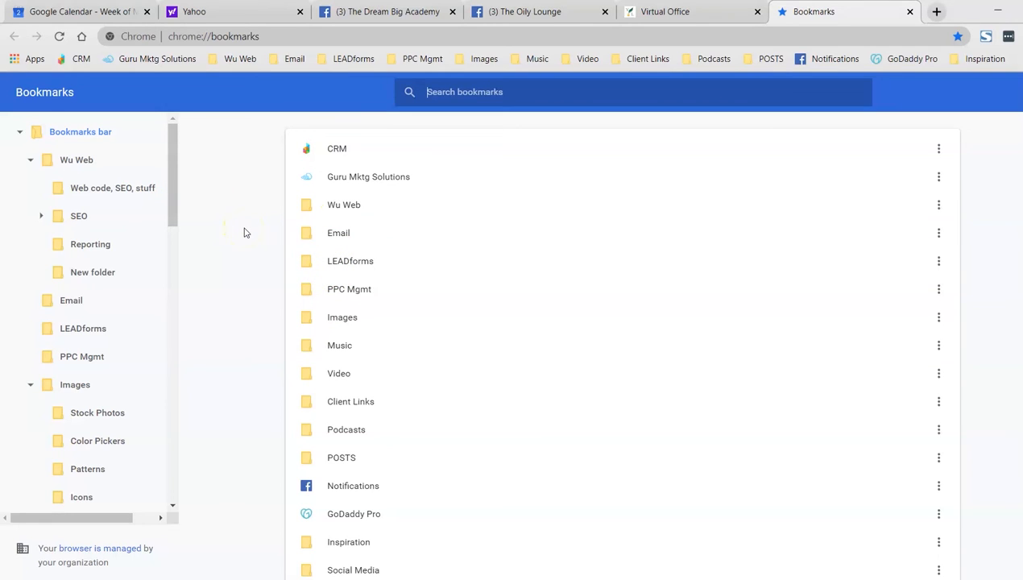
Step: Open the Wu Web folder in the bookmark manager and move its SEO folder to the beginning of the list
double_click(314, 204)
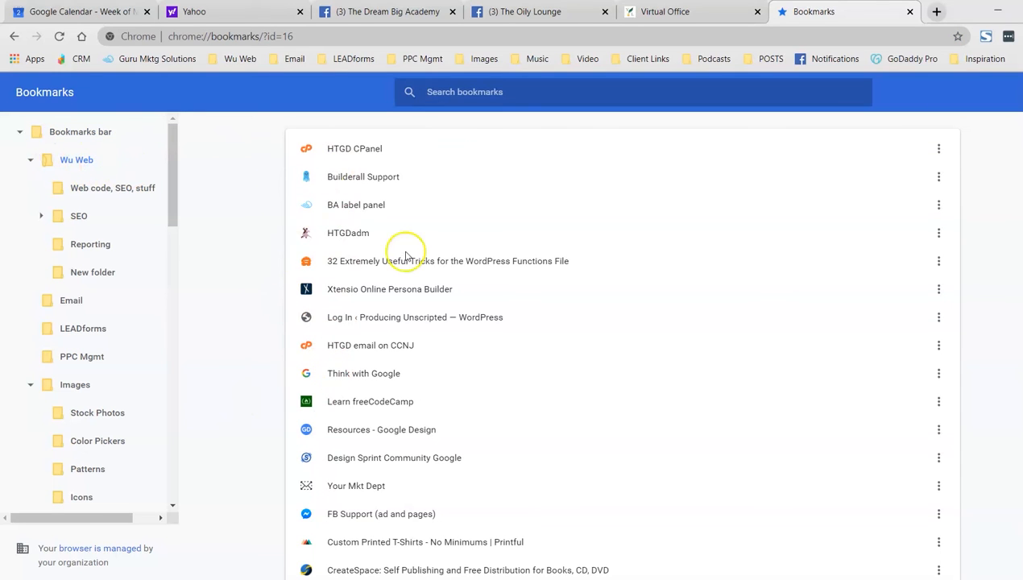
scroll(620, 347, down, 3)
scroll(620, 346, up, 1)
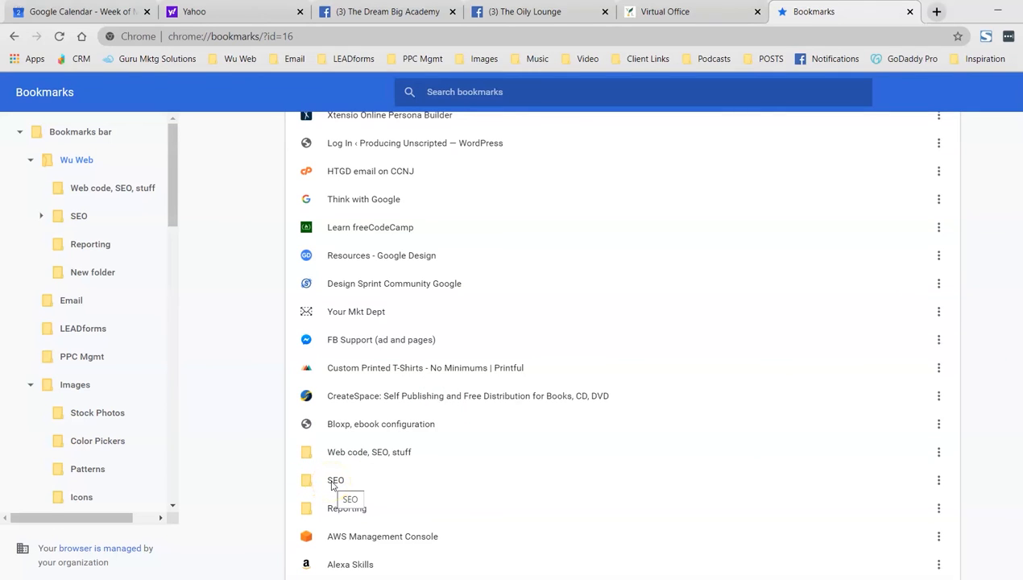
click(939, 481)
drag(938, 481, 954, 135)
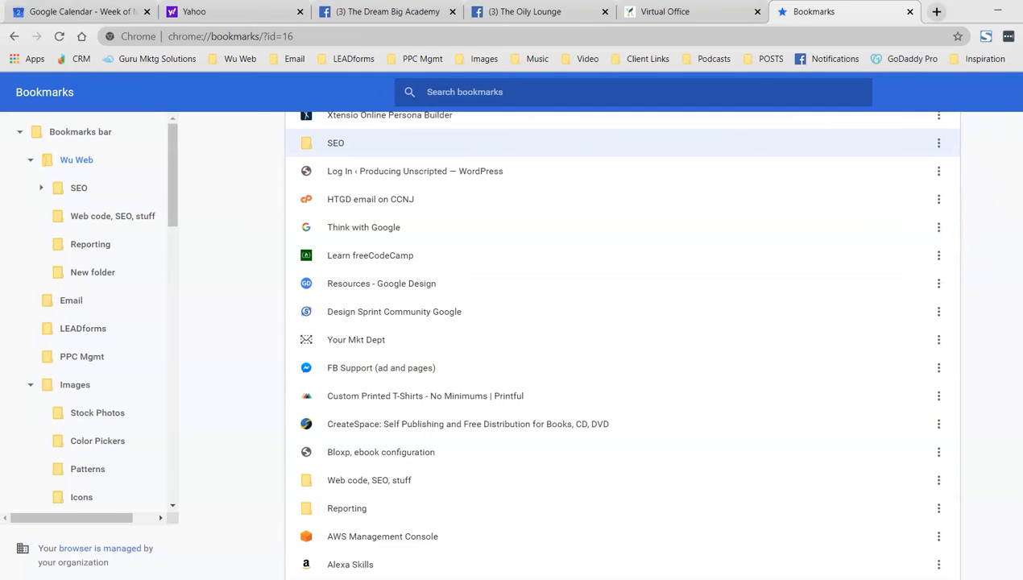
scroll(620, 322, up, 3)
drag(937, 317, 929, 145)
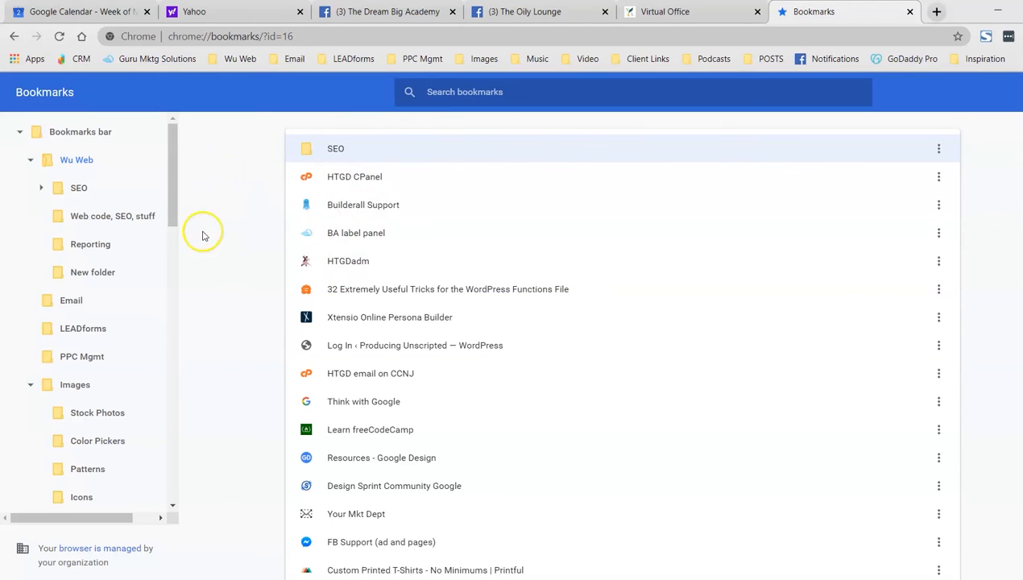
Step: Add a new folder named My Websites inside the Wu Web folder
click(239, 234)
right_click(232, 161)
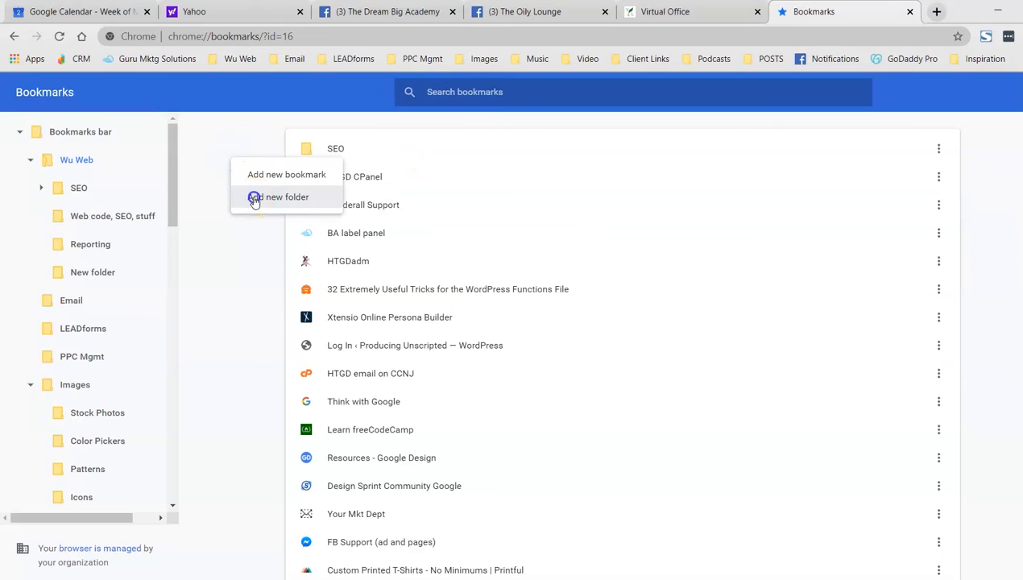
click(255, 200)
key(Return)
Step: Move the existing folder called New folder directly below SEO and rename it My websites
drag(943, 571, 937, 143)
drag(927, 331, 427, 165)
right_click(345, 161)
click(372, 176)
text(My websites)
click(683, 376)
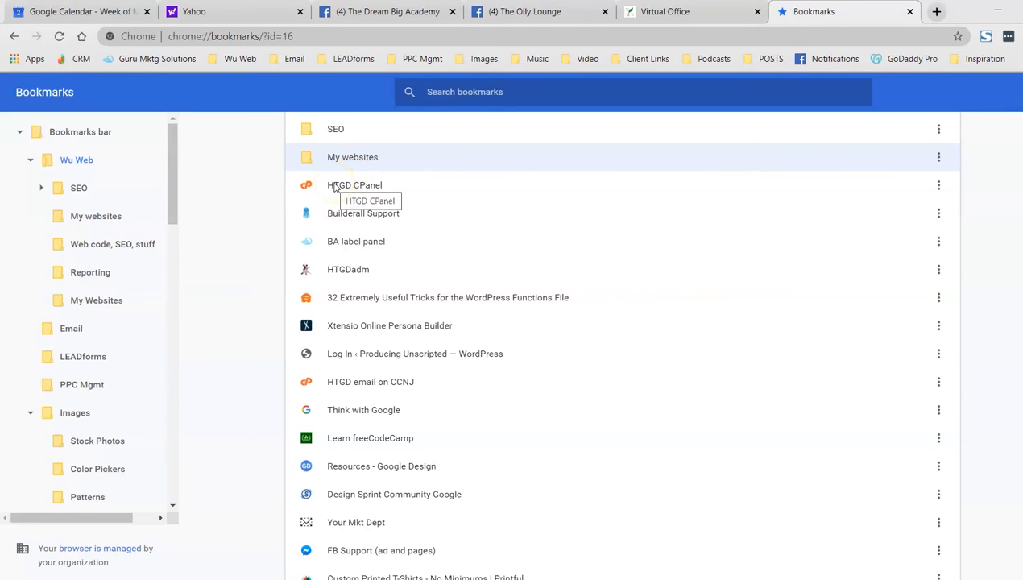
Step: Move the HTGD CPanel, Builderall Support, BA label panel, HTGDadm, HTGD email on CCNJ and Your Mkt Dept bookmarks into the My websites folder
drag(337, 186, 355, 161)
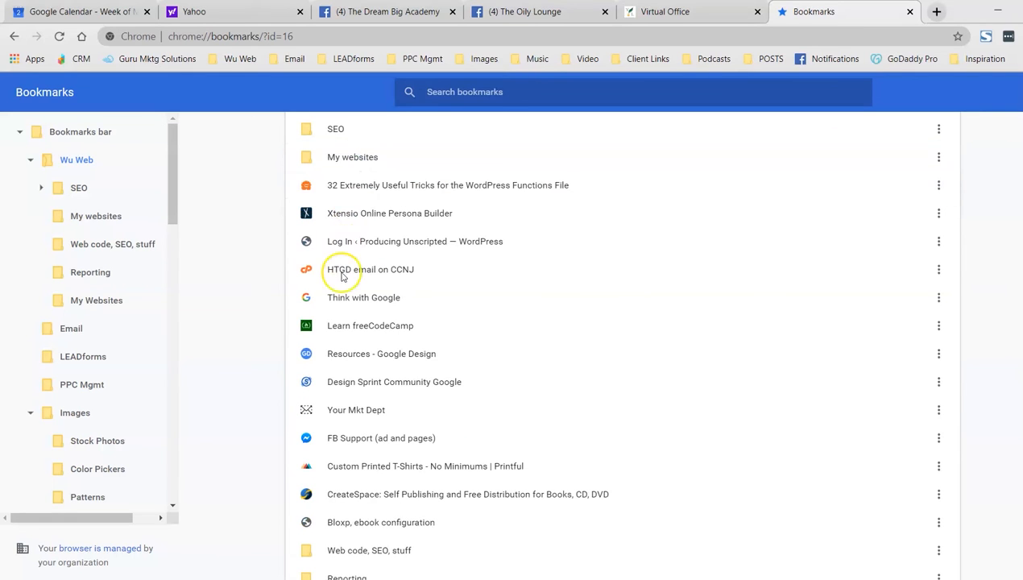
drag(339, 276, 366, 159)
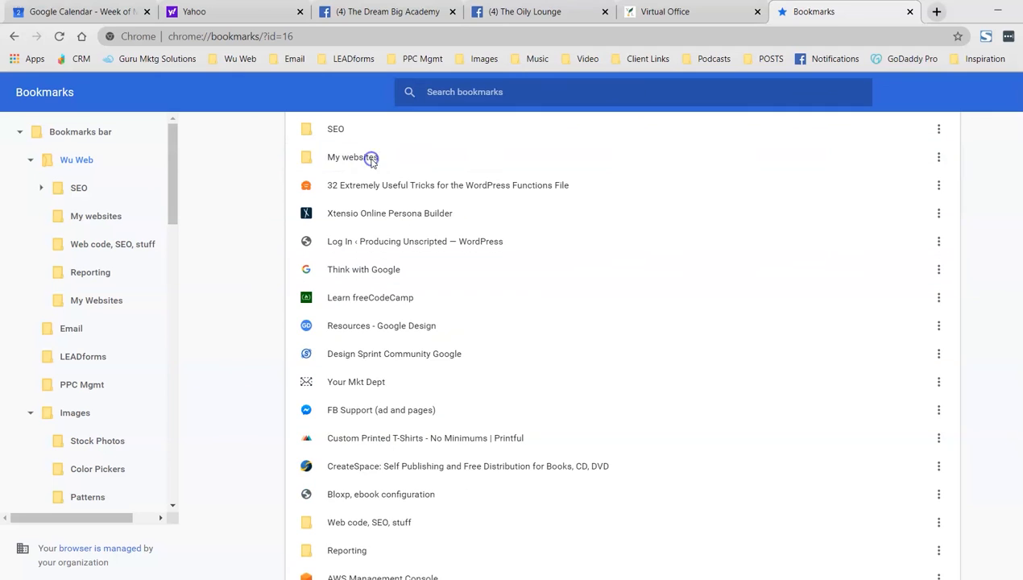
drag(347, 382, 382, 159)
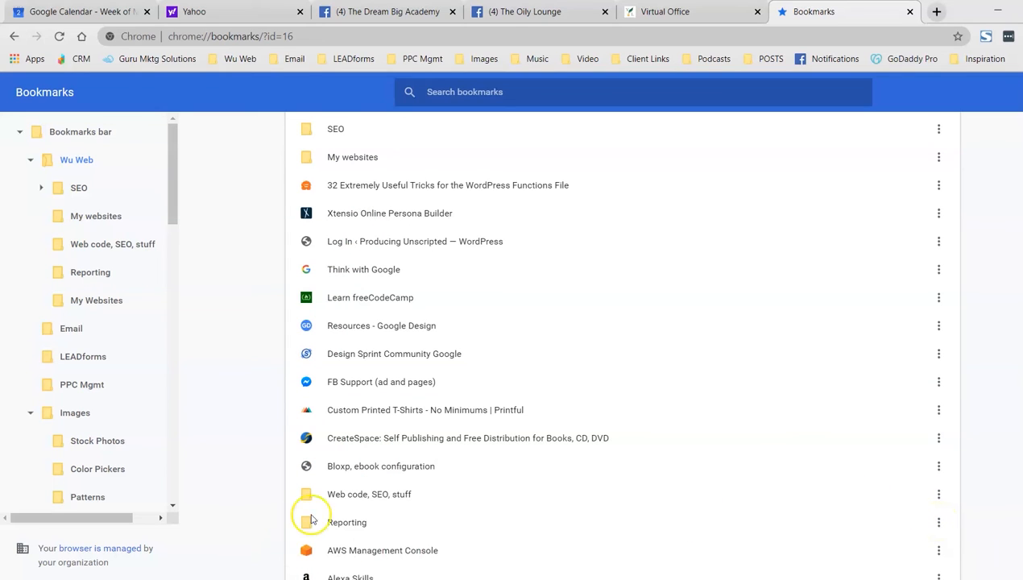
Step: Move the Reporting folder directly below My websites in the Wu Web folder and delete the duplicate My Websites folder
click(938, 525)
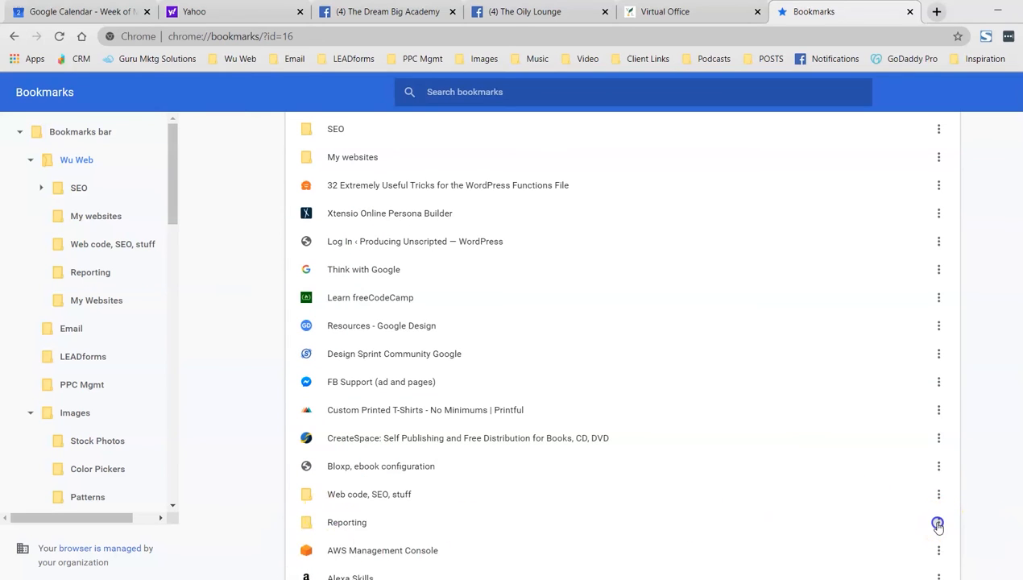
drag(938, 525, 949, 176)
key(Delete)
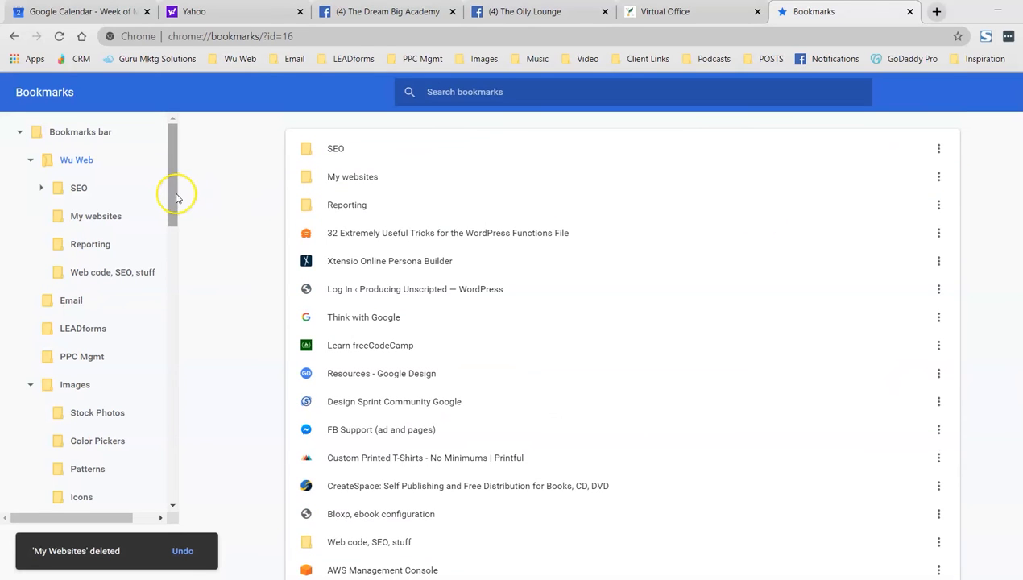
Step: Collapse the Images folder in the folder tree and open the POSTS folder
drag(173, 169, 164, 178)
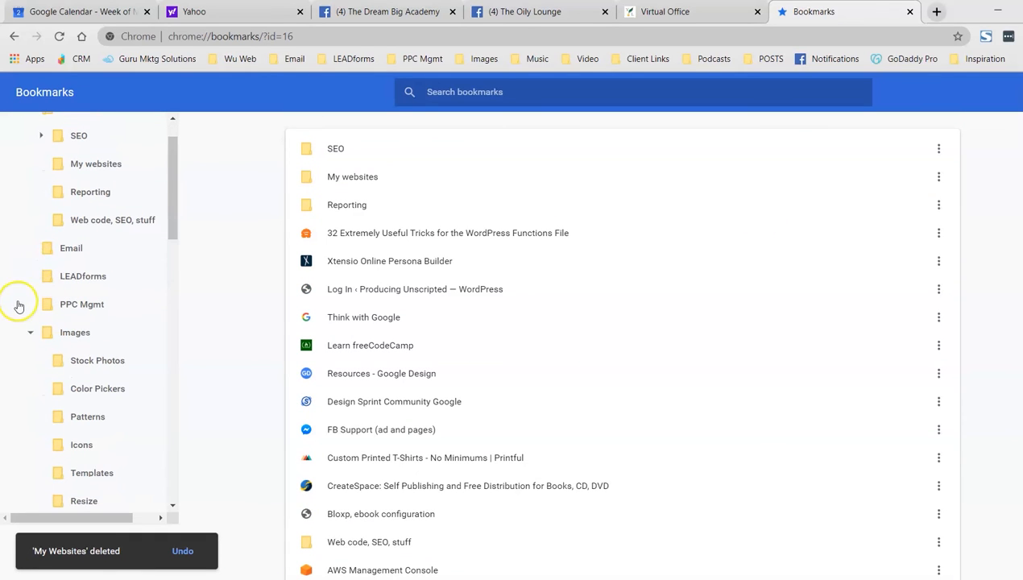
click(30, 333)
drag(173, 246, 170, 317)
click(30, 225)
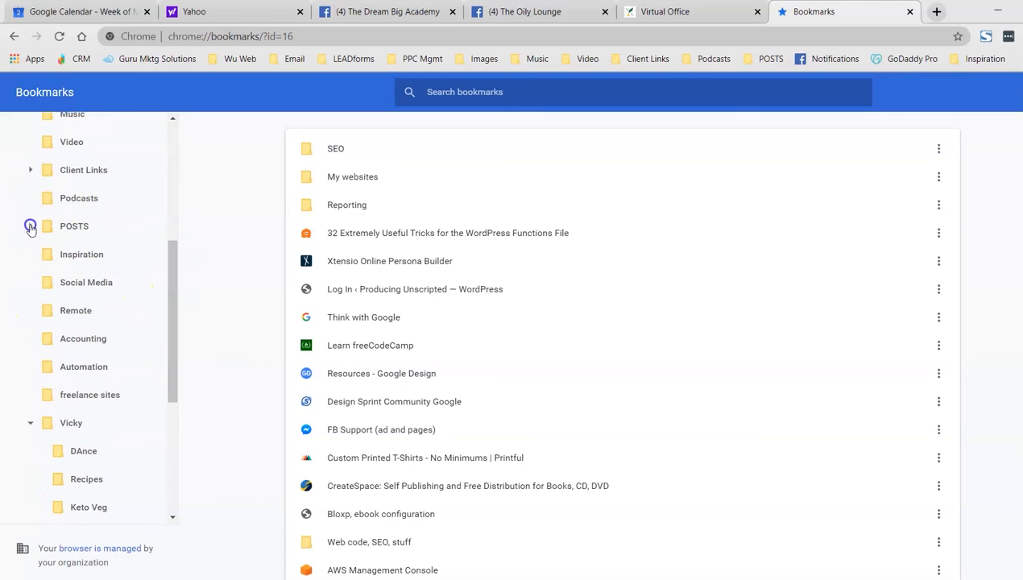
click(54, 228)
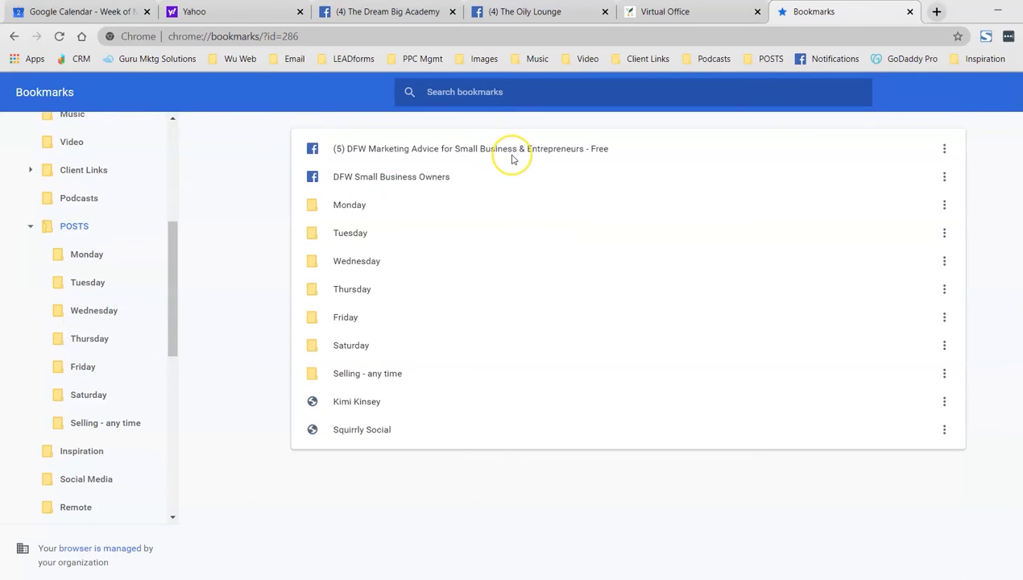
Step: Within POSTS, move the DFW Marketing Advice bookmark into Selling - any time, Squirrly Social to the list's start, and DFW Small Business Owners into Wednesday
click(333, 151)
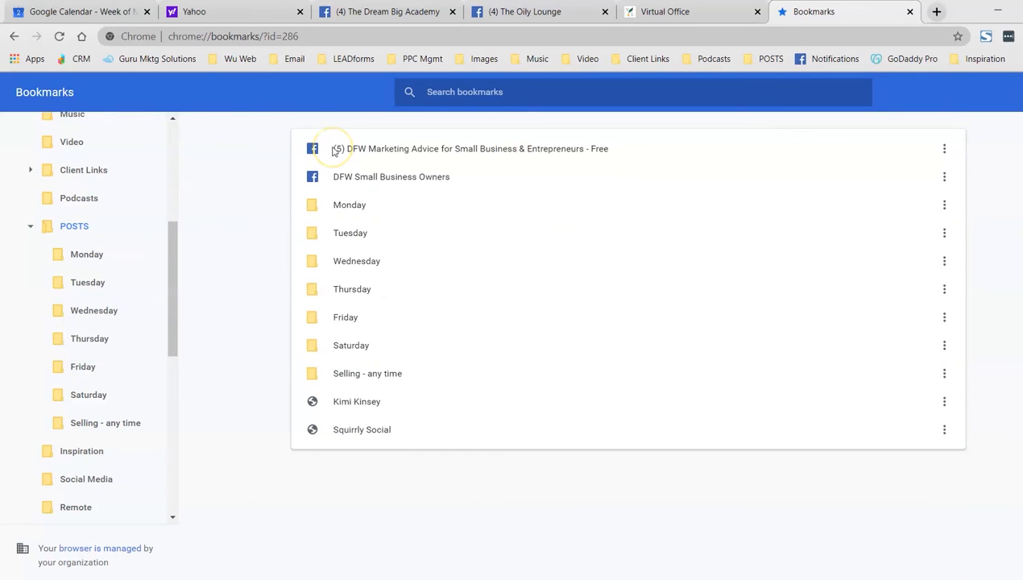
drag(332, 151, 387, 372)
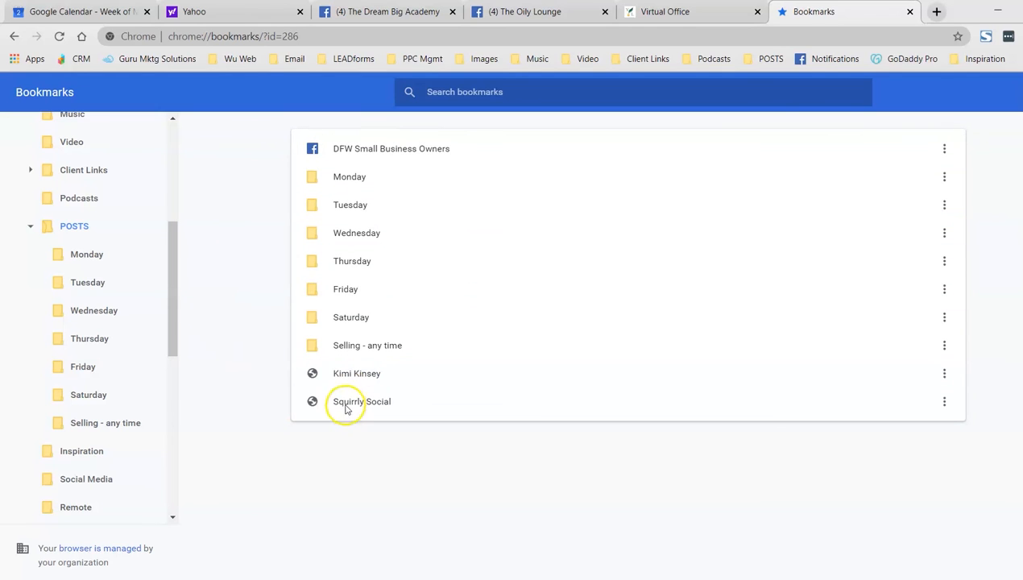
drag(938, 400, 943, 135)
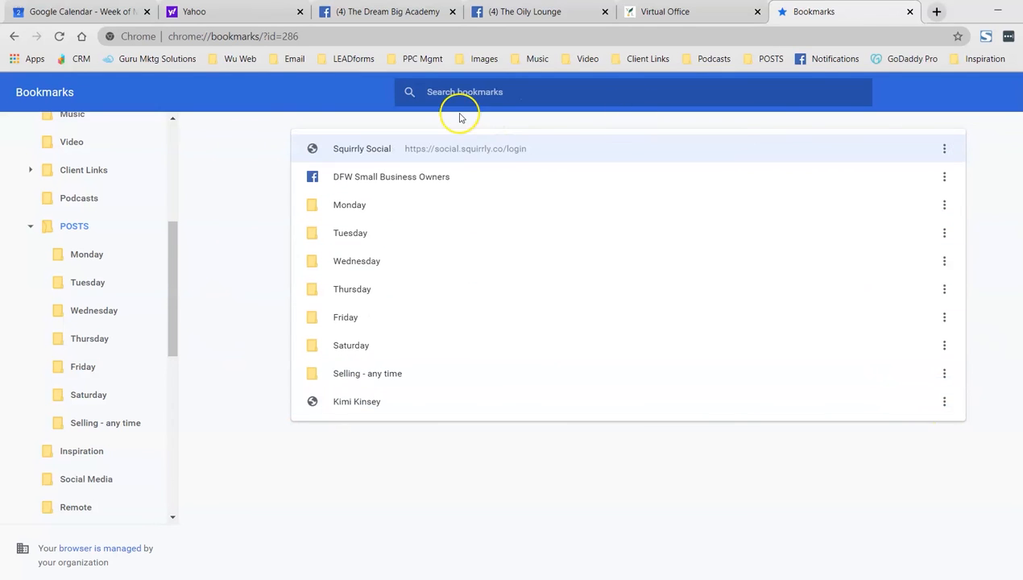
drag(330, 177, 355, 263)
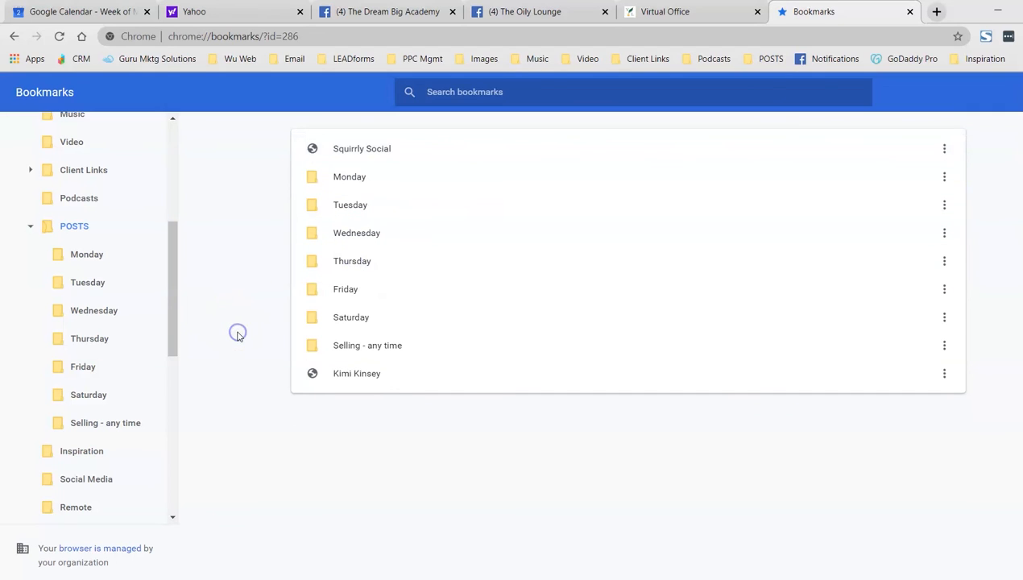
Step: Collapse POSTS and the remaining expanded folder below it in the folder tree, and open the YoungLiving folder
click(32, 230)
drag(176, 276, 162, 464)
click(29, 294)
click(162, 462)
drag(169, 389, 171, 161)
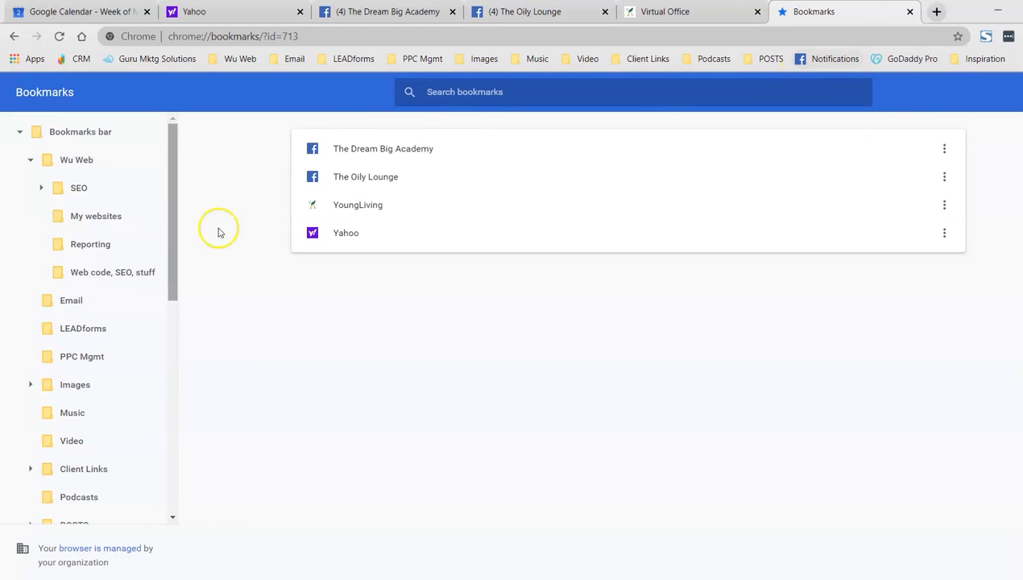
Step: Open the Bookmarks bar folder and move its YoungLiving folder from the end of the list to directly below POSTS
click(55, 135)
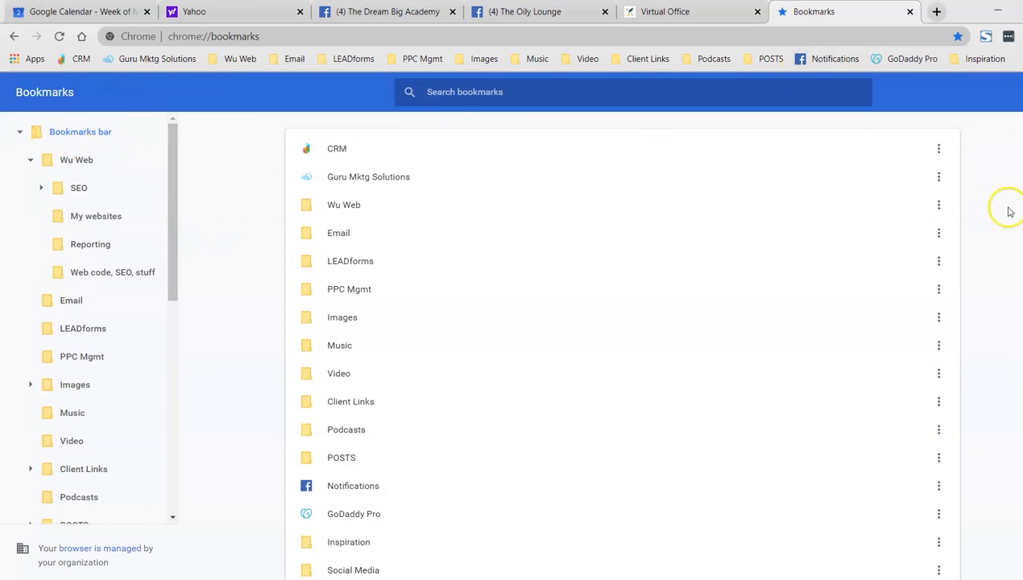
scroll(1000, 540, down, 9)
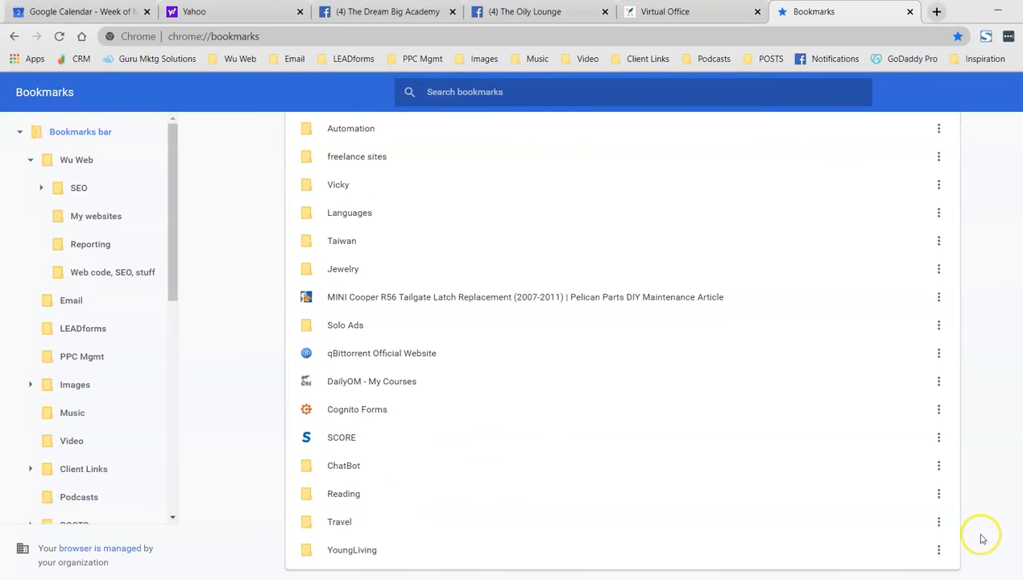
drag(940, 556, 934, 137)
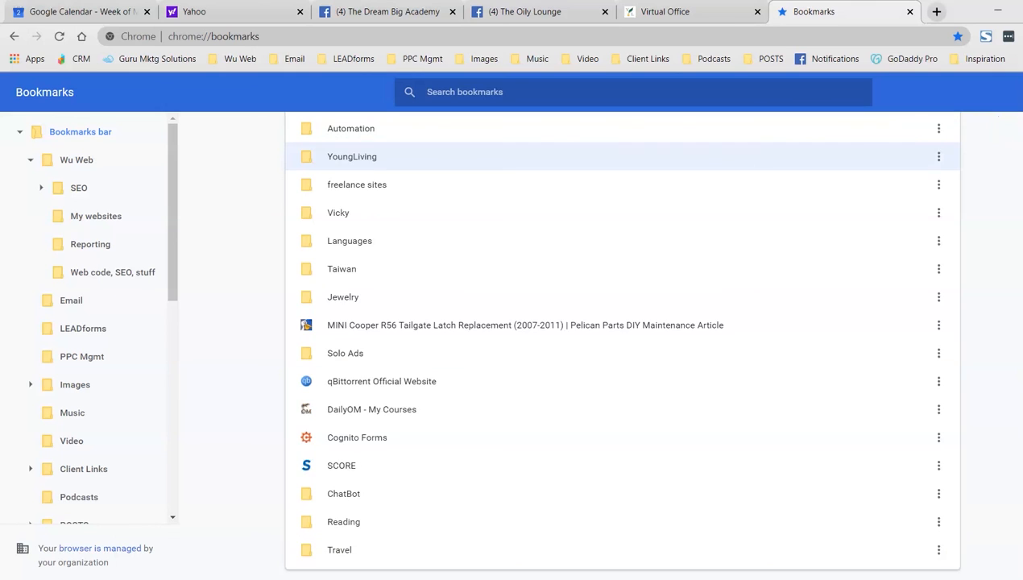
scroll(948, 460, up, 4)
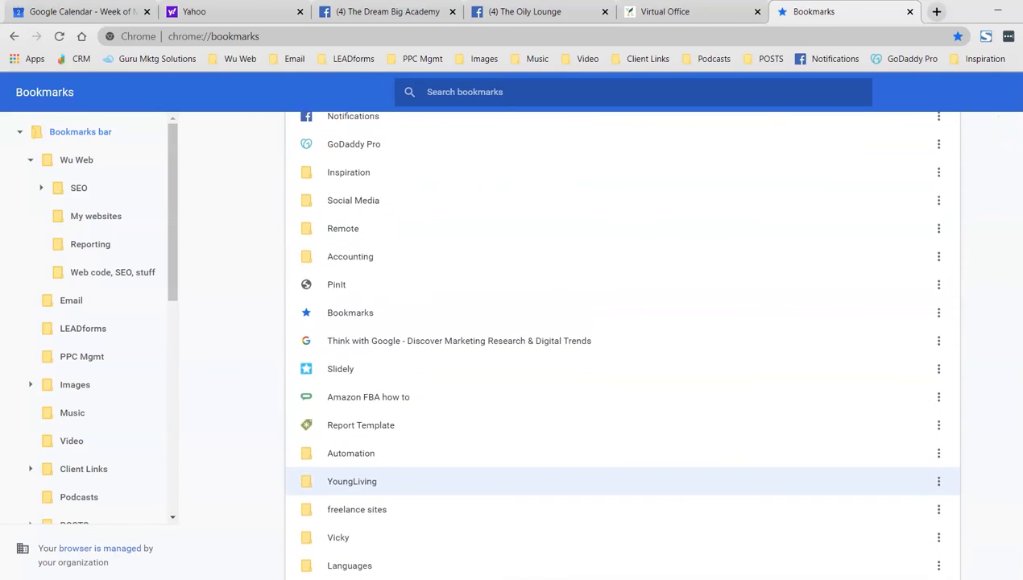
drag(937, 498, 729, 274)
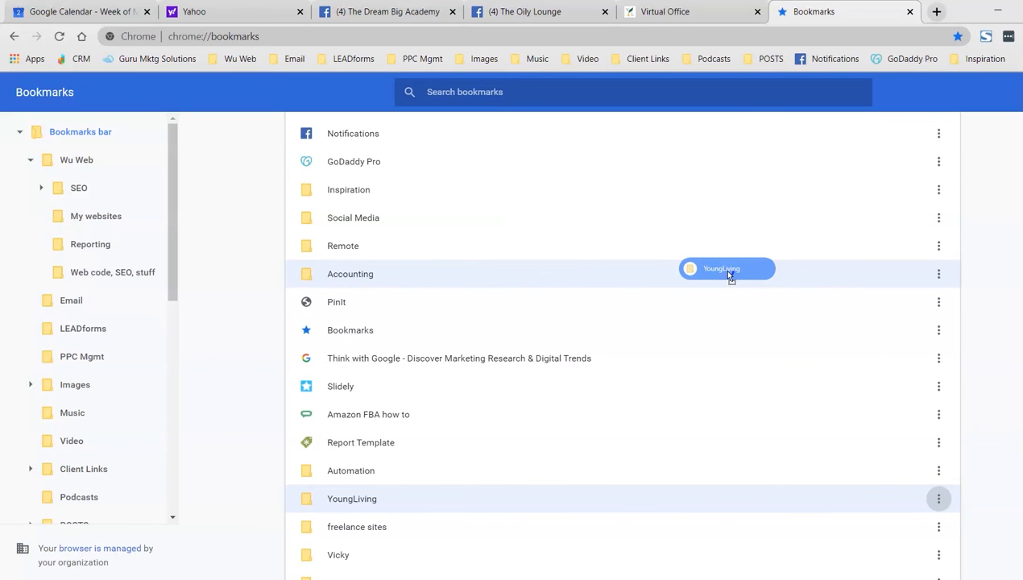
drag(730, 274, 922, 219)
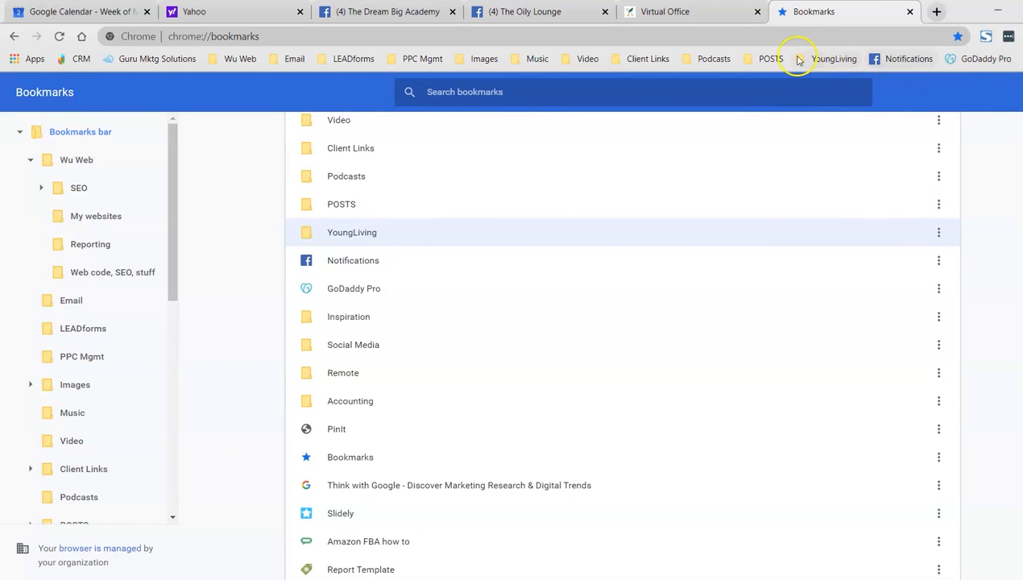
Step: Close the Bookmarks, Yahoo, The Dream Big Academy and The Oily Lounge tabs
key(ctrl+w)
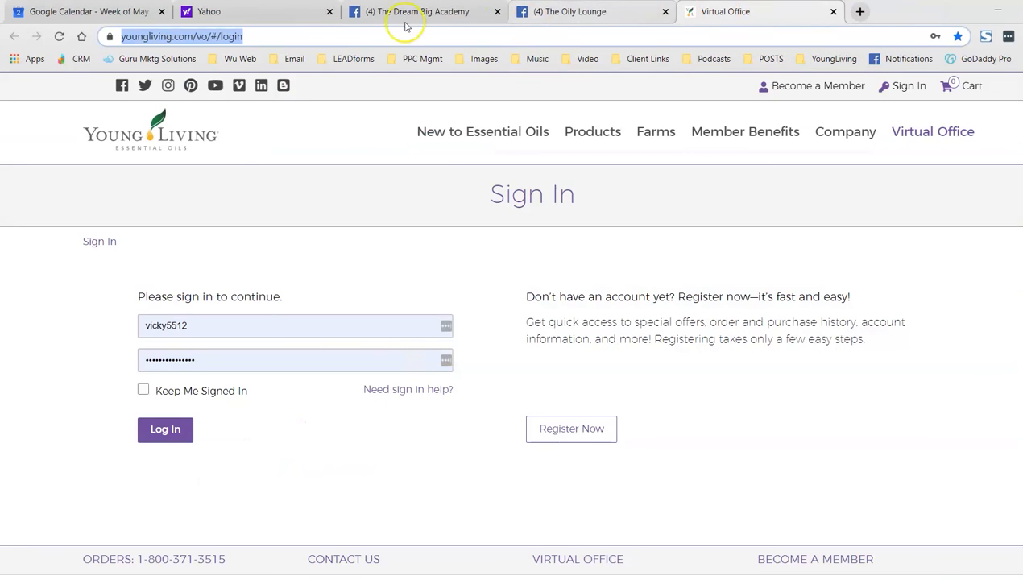
click(328, 13)
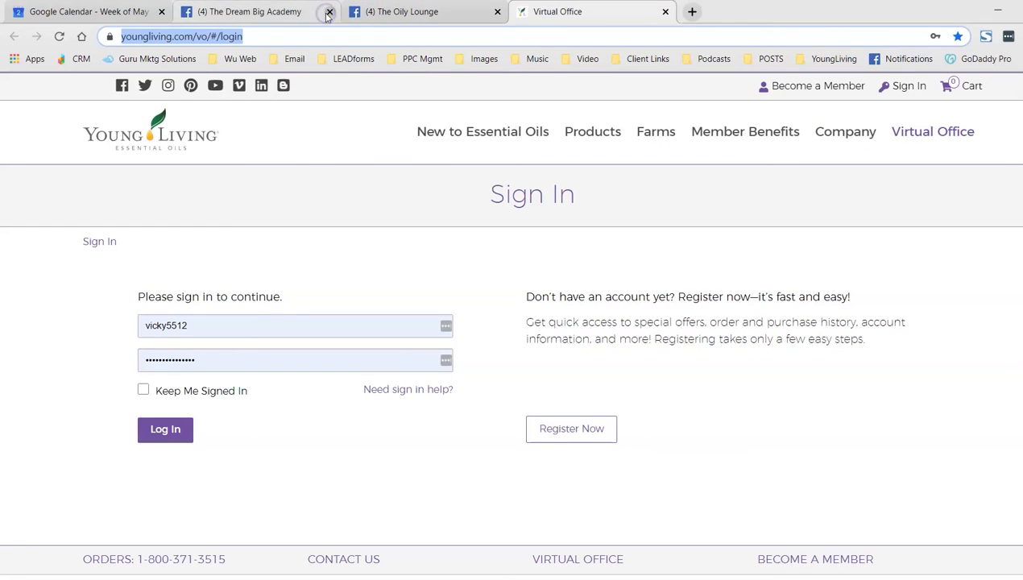
click(328, 12)
click(328, 13)
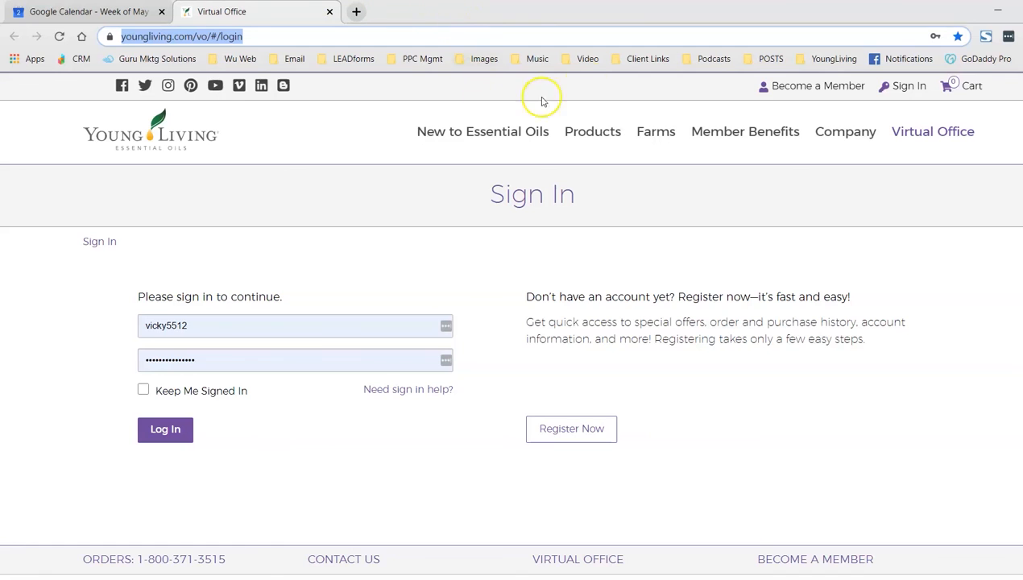
Step: View the contents of the Client Links folder on the bookmarks bar and close its list again
click(642, 61)
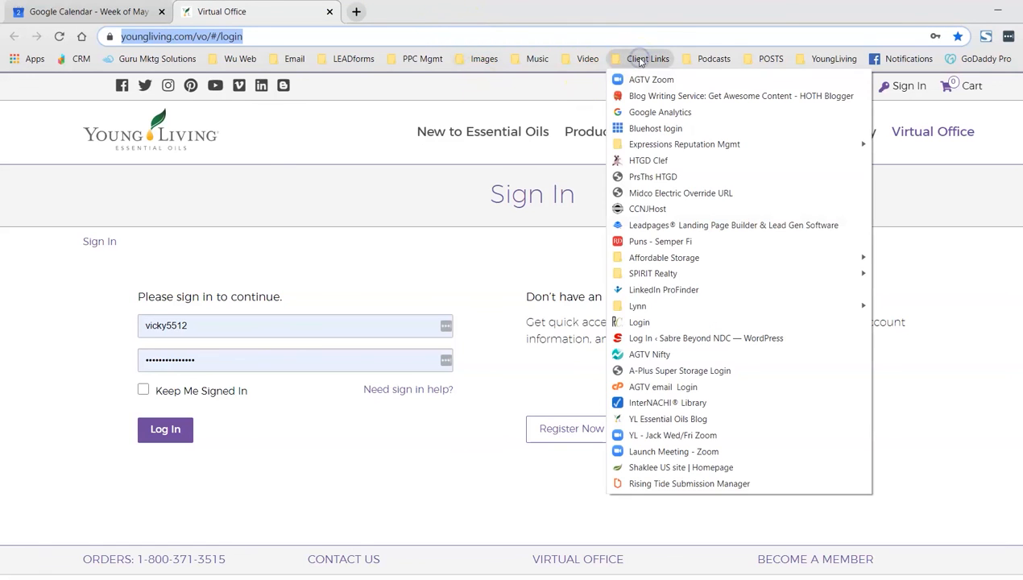
click(494, 13)
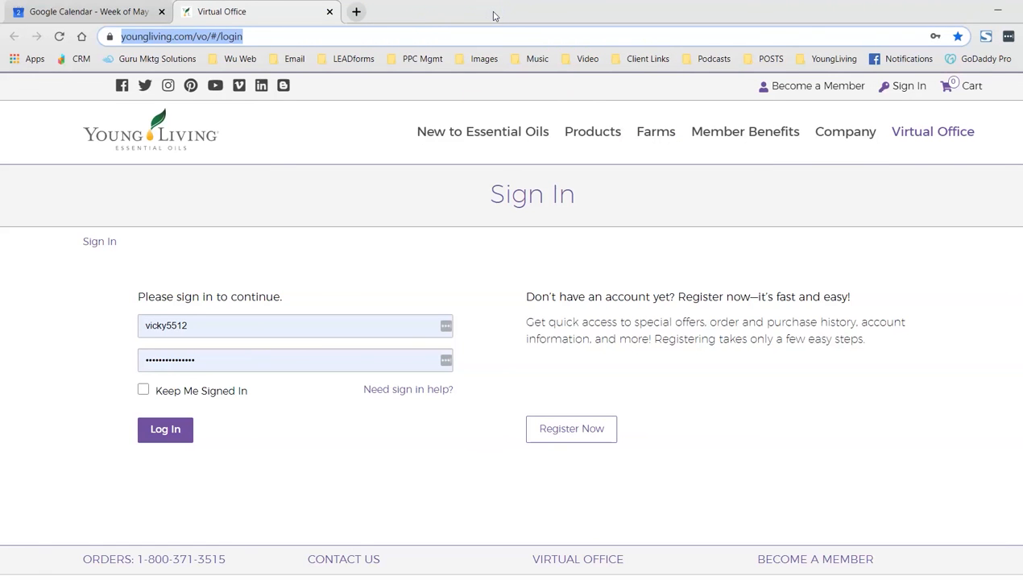